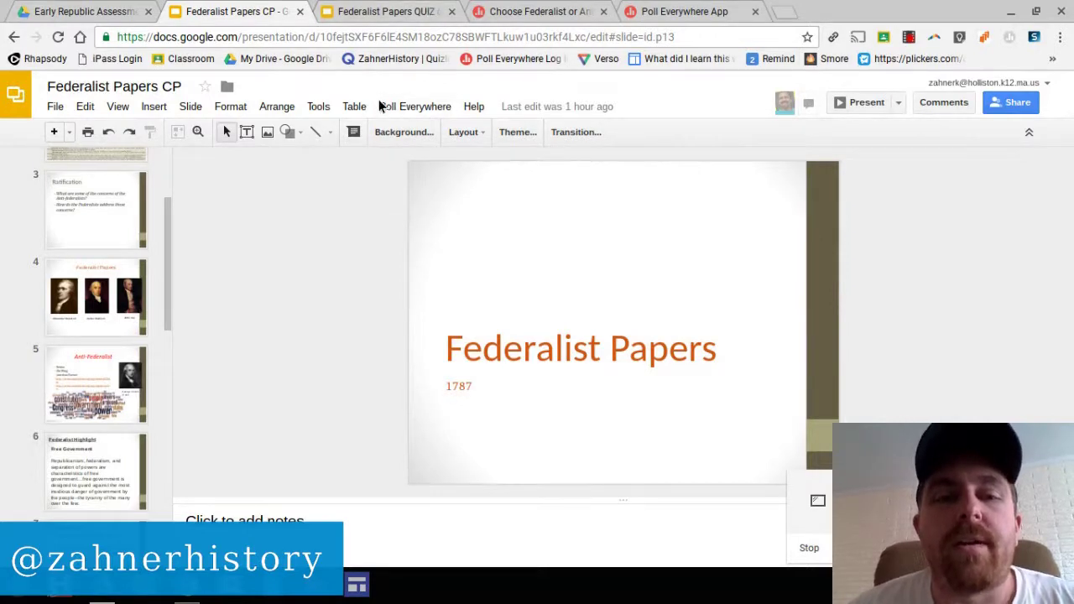
# Step: Check the Poll Everywhere add-on options and the existing Federalist or Anti-Federalist poll without inserting anything
pyautogui.click(419, 107)
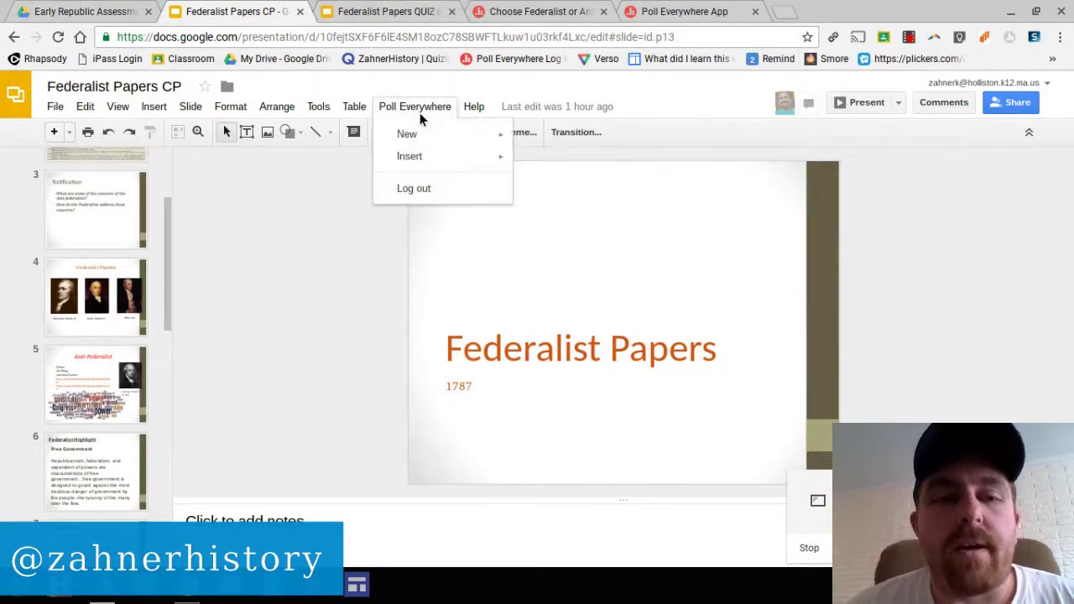
pyautogui.moveTo(431, 171)
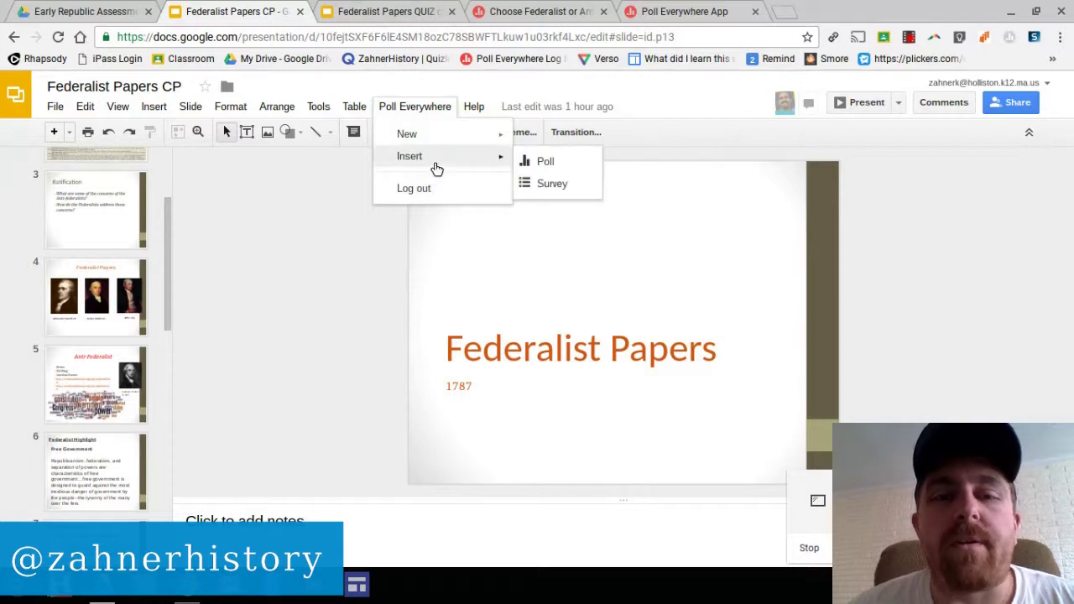
pyautogui.click(306, 223)
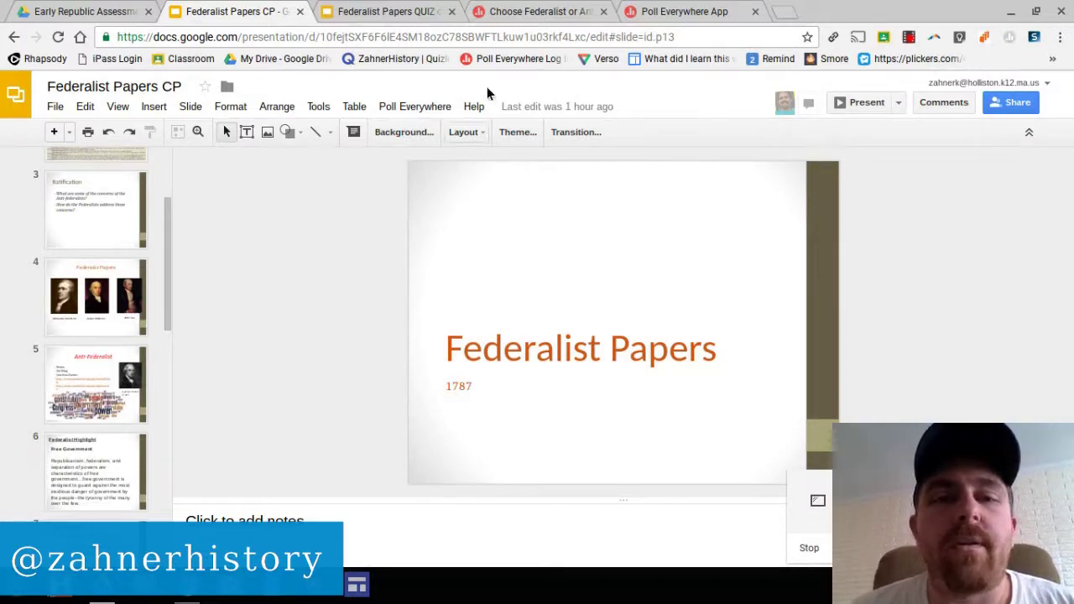
pyautogui.click(534, 11)
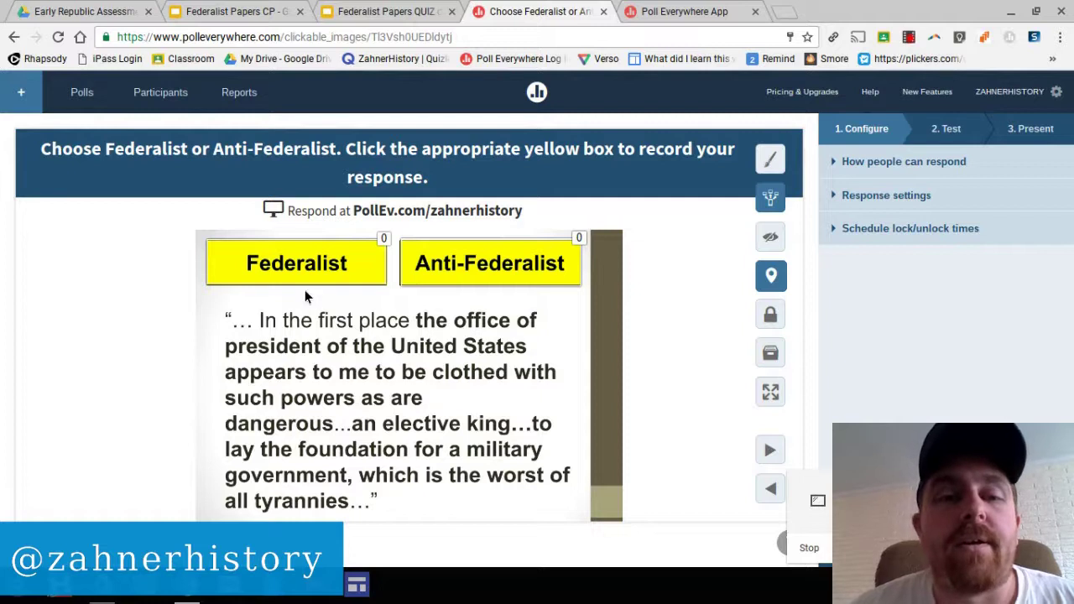
pyautogui.click(239, 12)
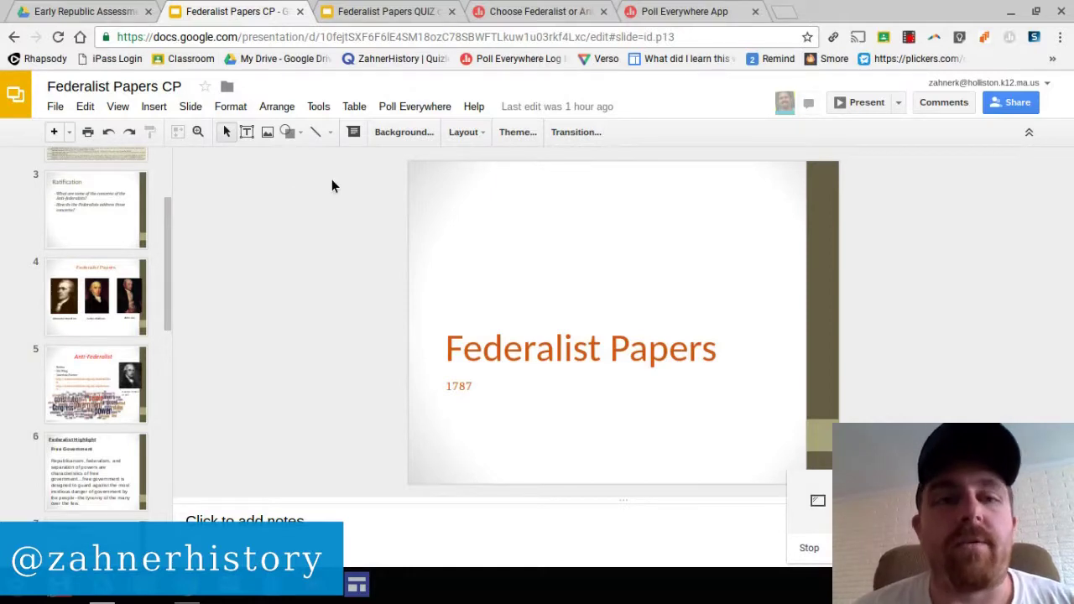
# Step: Download a Federalist Papers QUIZ cards slide as a PNG image, then return to the poll
pyautogui.click(386, 16)
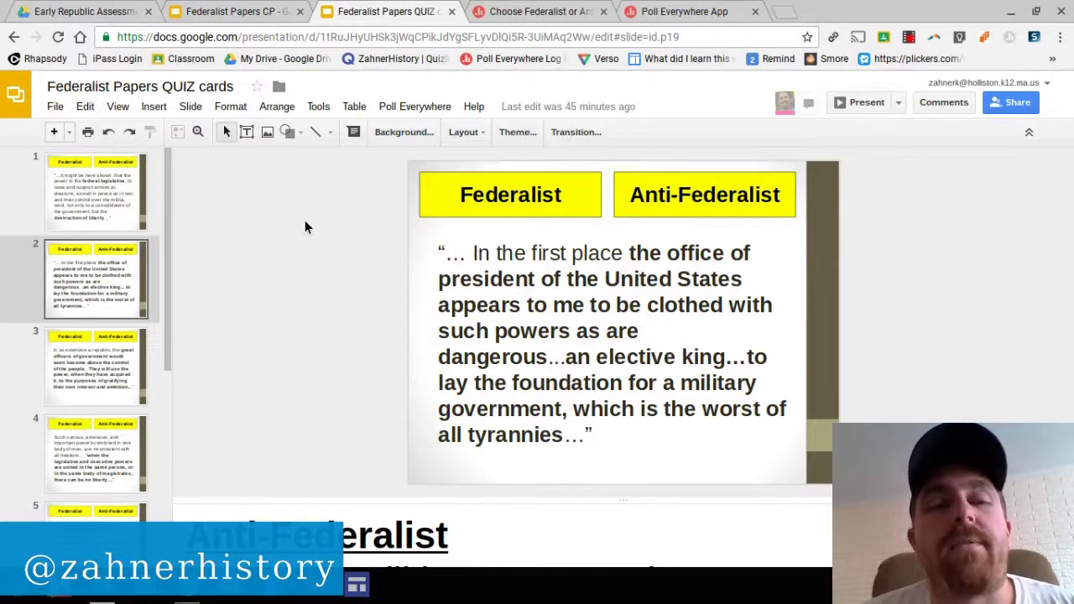
pyautogui.click(61, 110)
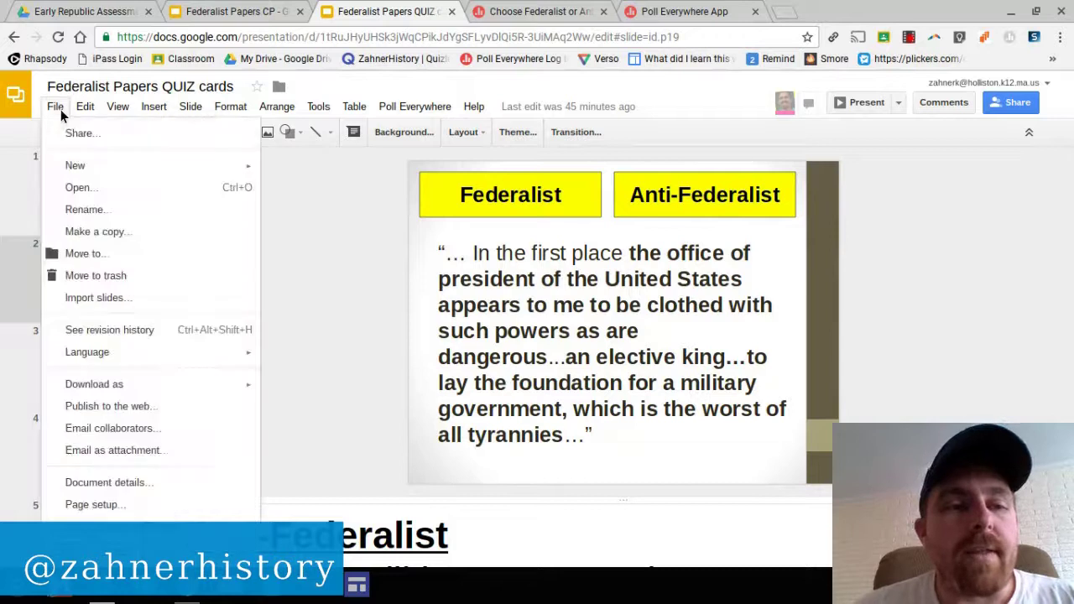
pyautogui.moveTo(167, 386)
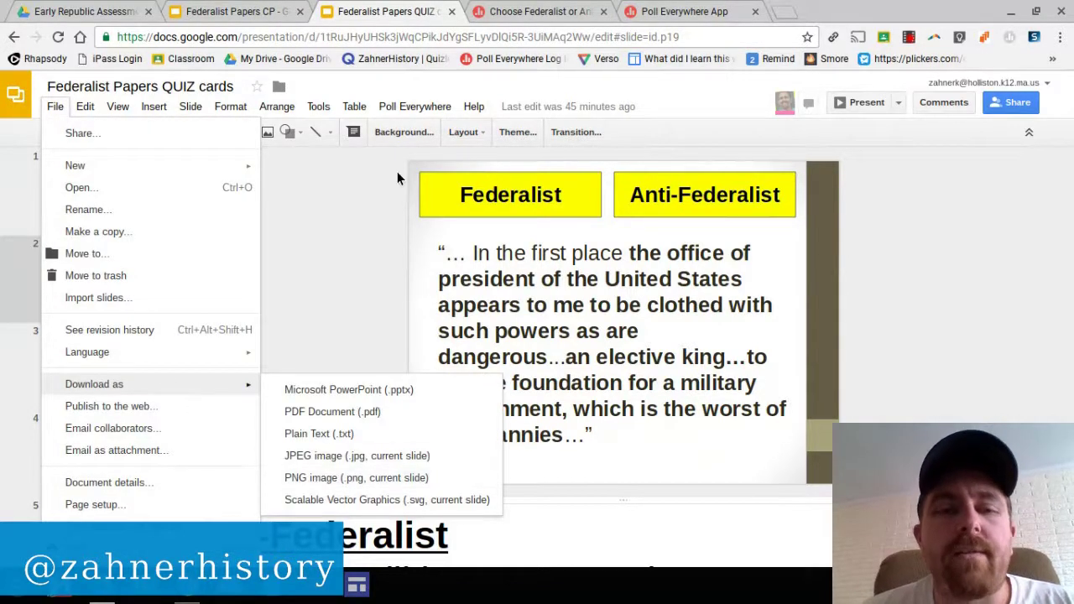
pyautogui.click(553, 15)
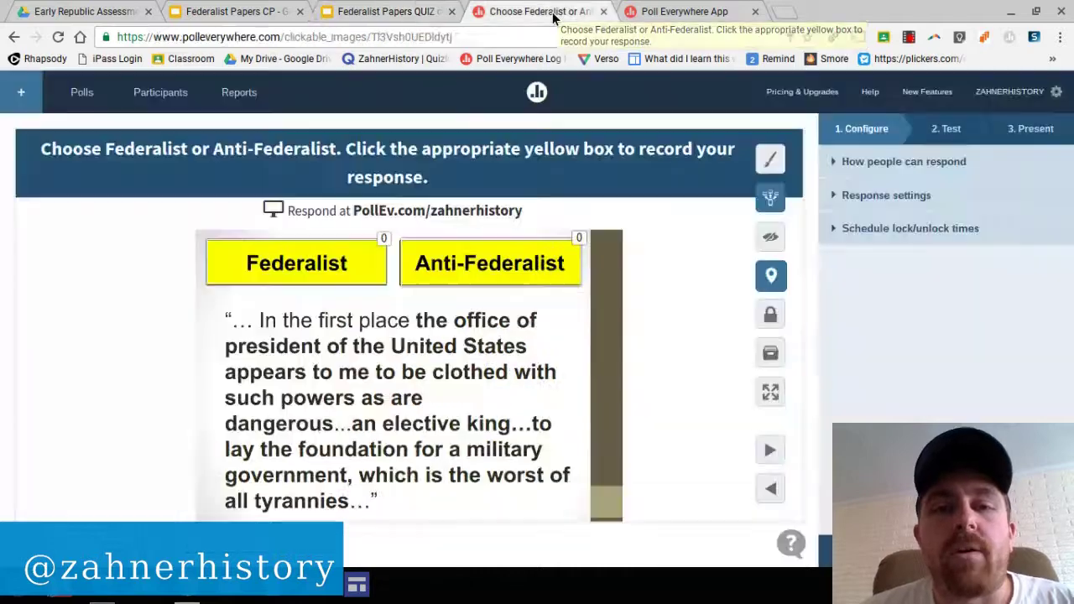
# Step: Add a new Clickable image poll and bring up its Upload an image file chooser
pyautogui.click(23, 94)
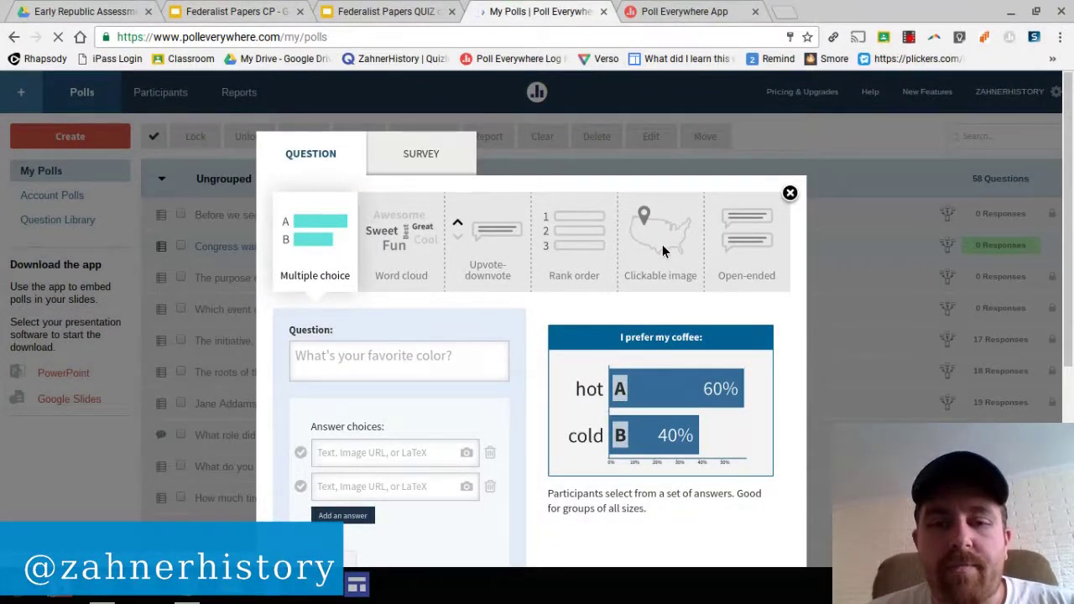
pyautogui.click(663, 251)
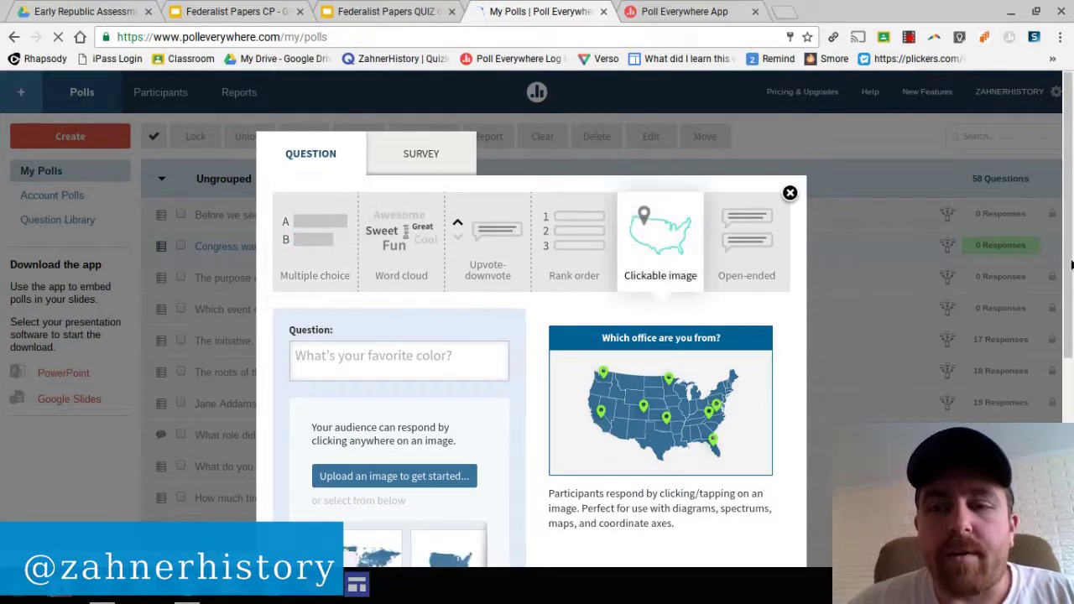
pyautogui.scroll(-2, 641, 361)
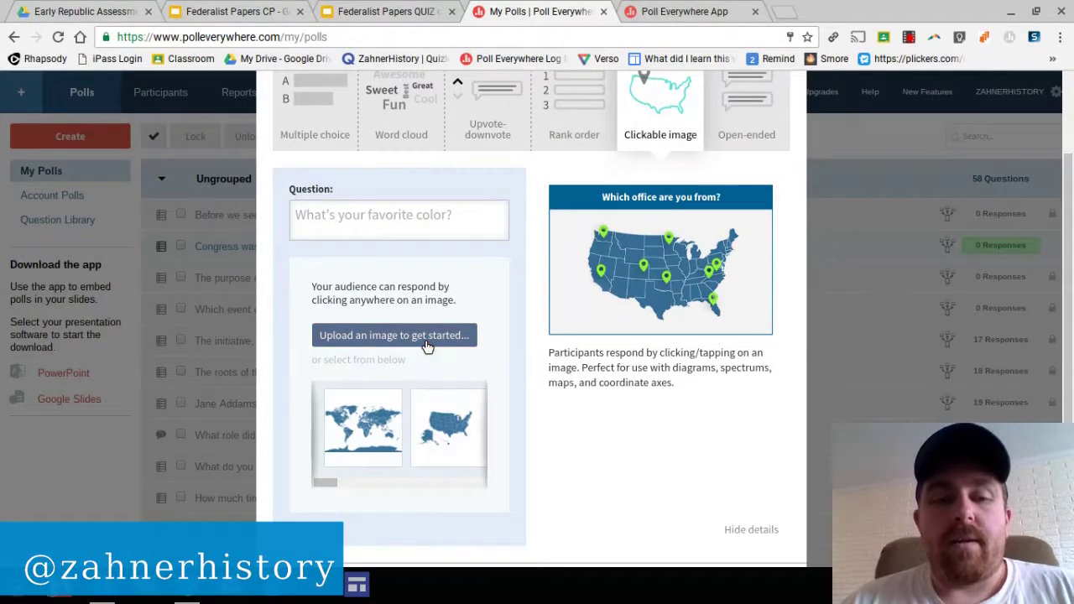
pyautogui.click(425, 336)
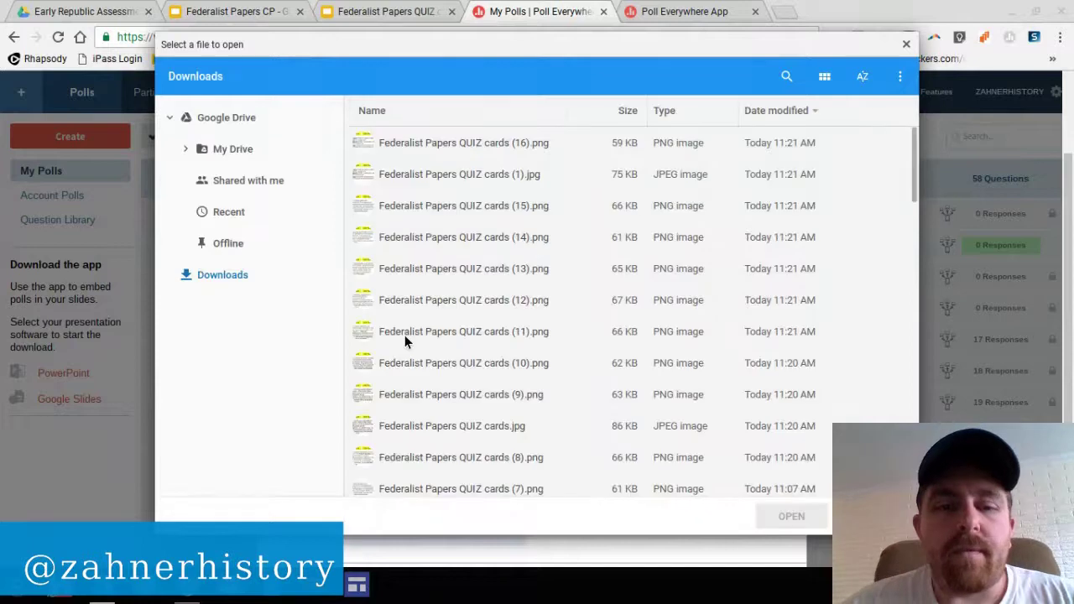
# Step: Upload Federalist Papers QUIZ cards (11).png from Downloads as the poll's image
pyautogui.click(405, 333)
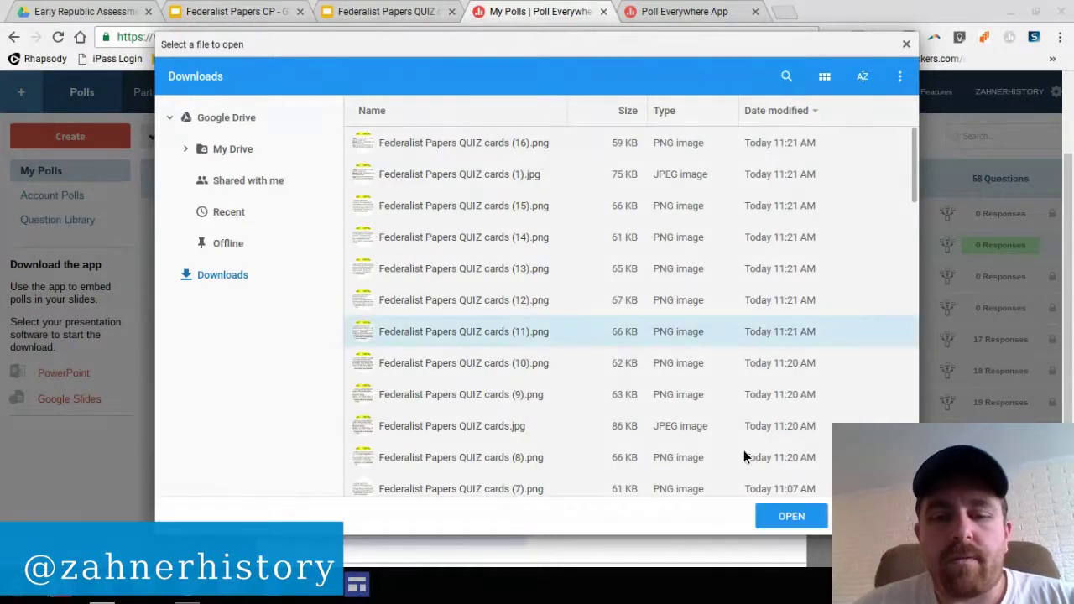
pyautogui.click(788, 516)
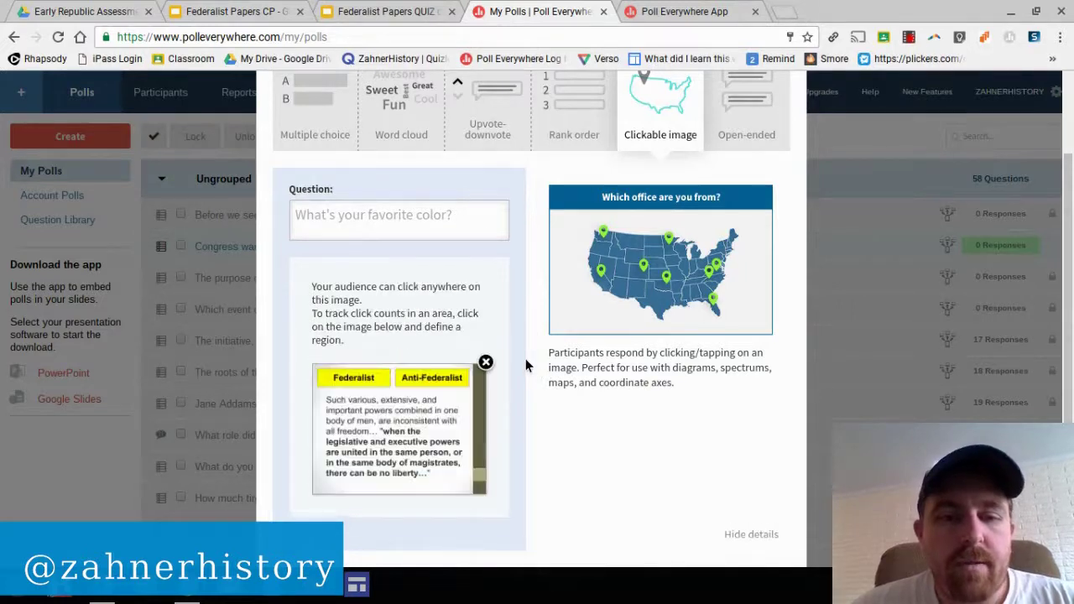
# Step: Draw Region 1 over the Federalist label and Region 2 over the Anti-Federalist label
pyautogui.click(353, 388)
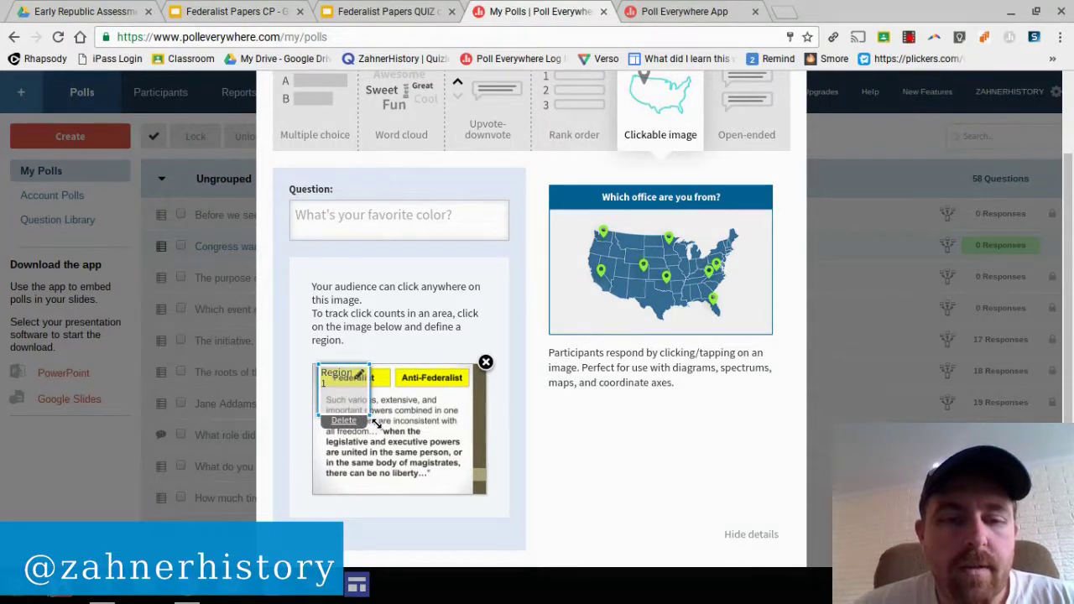
pyautogui.moveTo(380, 416); pyautogui.dragTo(399, 402)
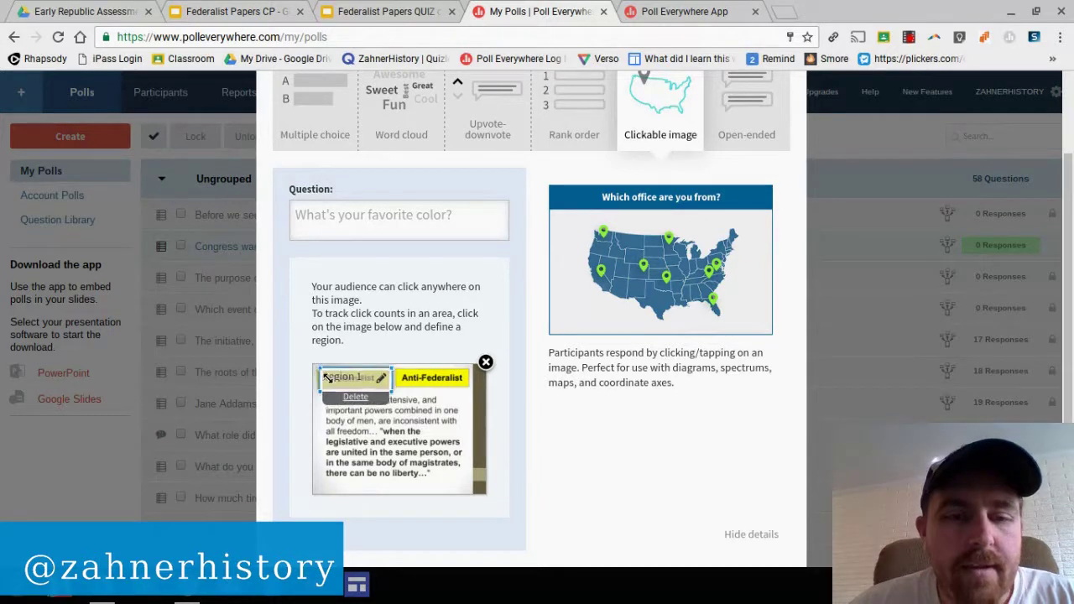
pyautogui.click(412, 397)
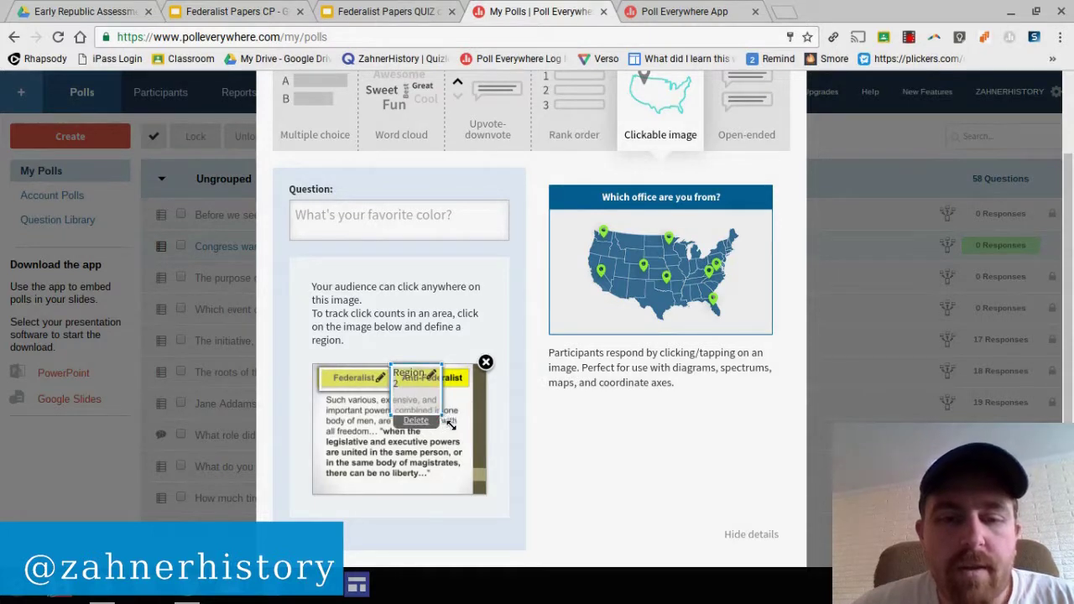
pyautogui.moveTo(451, 425); pyautogui.dragTo(482, 401)
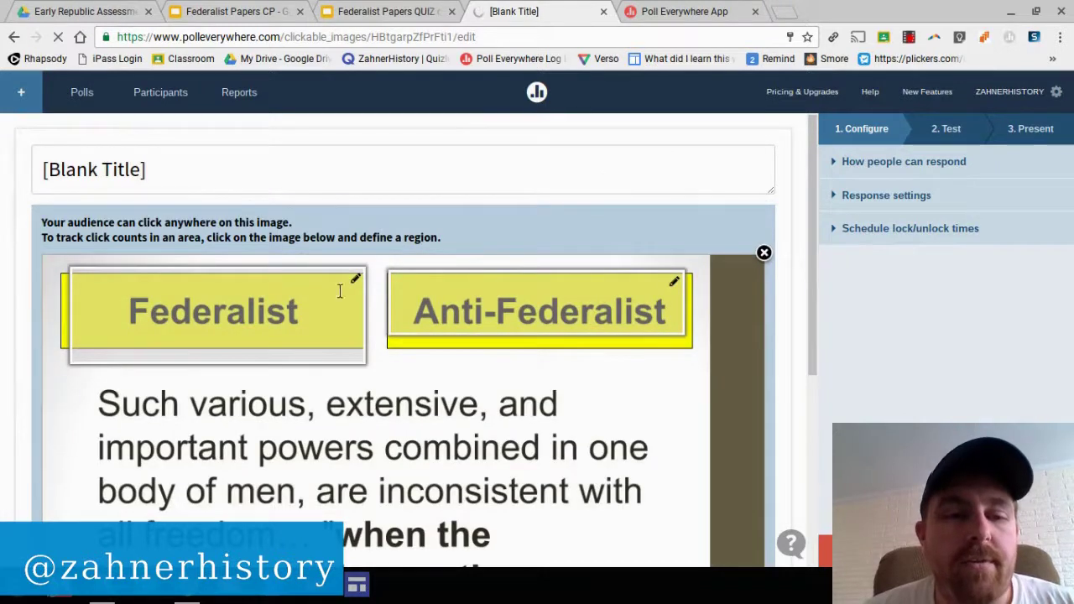
# Step: Trim Region 1 to the Federalist box, then extend and widen Region 2 over Anti-Federalist
pyautogui.moveTo(86, 360)
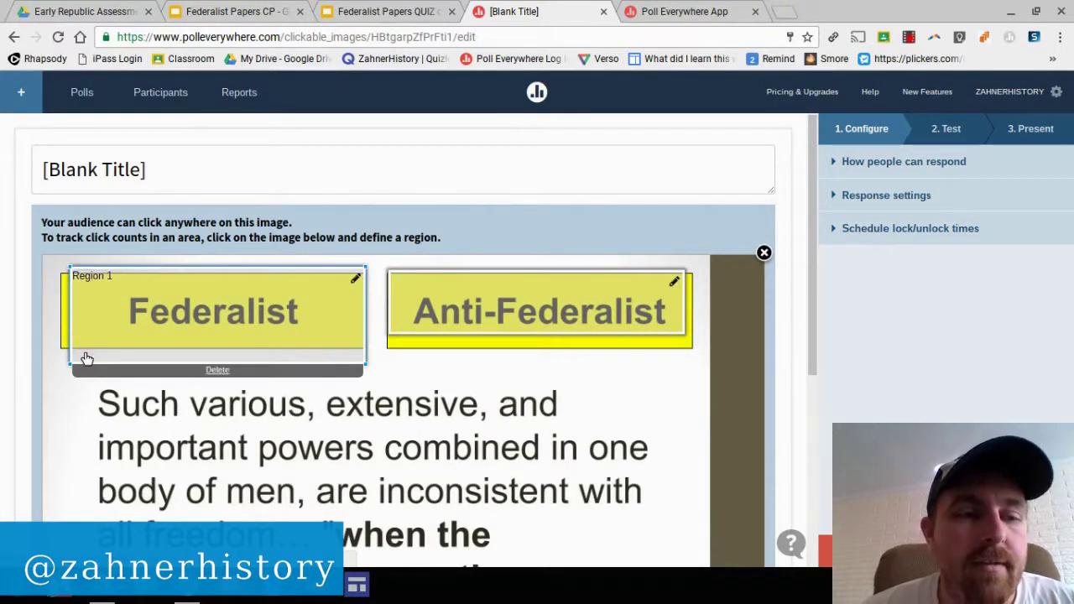
pyautogui.moveTo(85, 362); pyautogui.dragTo(66, 361)
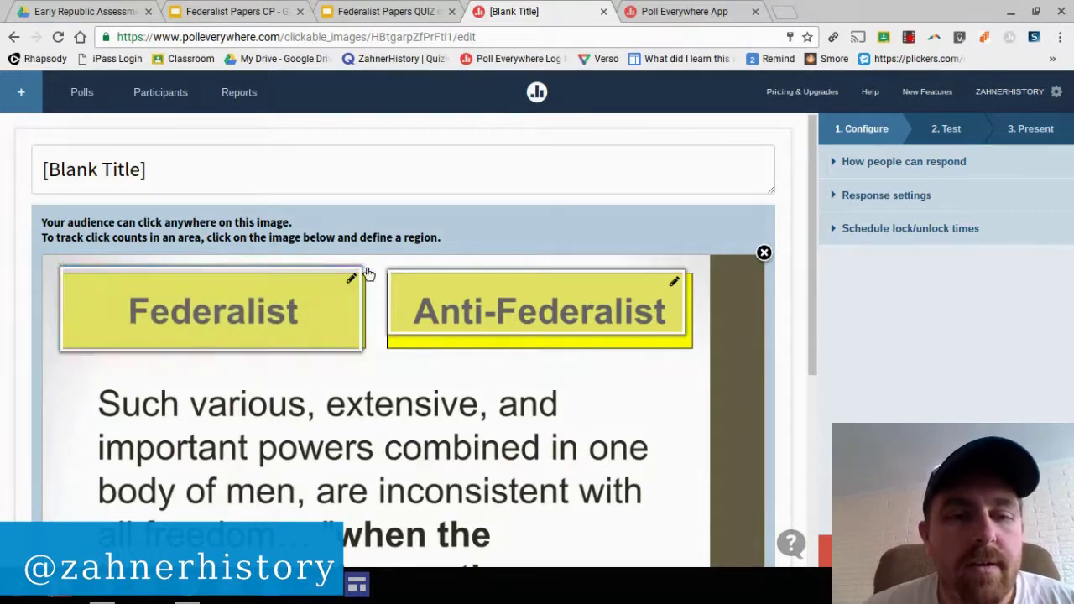
pyautogui.moveTo(396, 342)
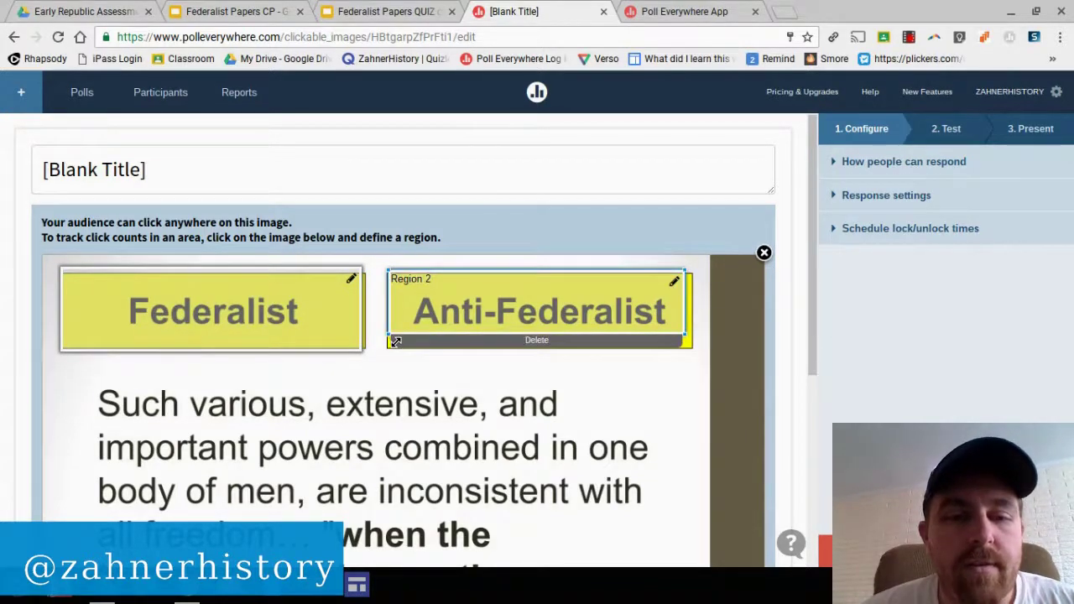
pyautogui.moveTo(396, 342); pyautogui.dragTo(393, 354)
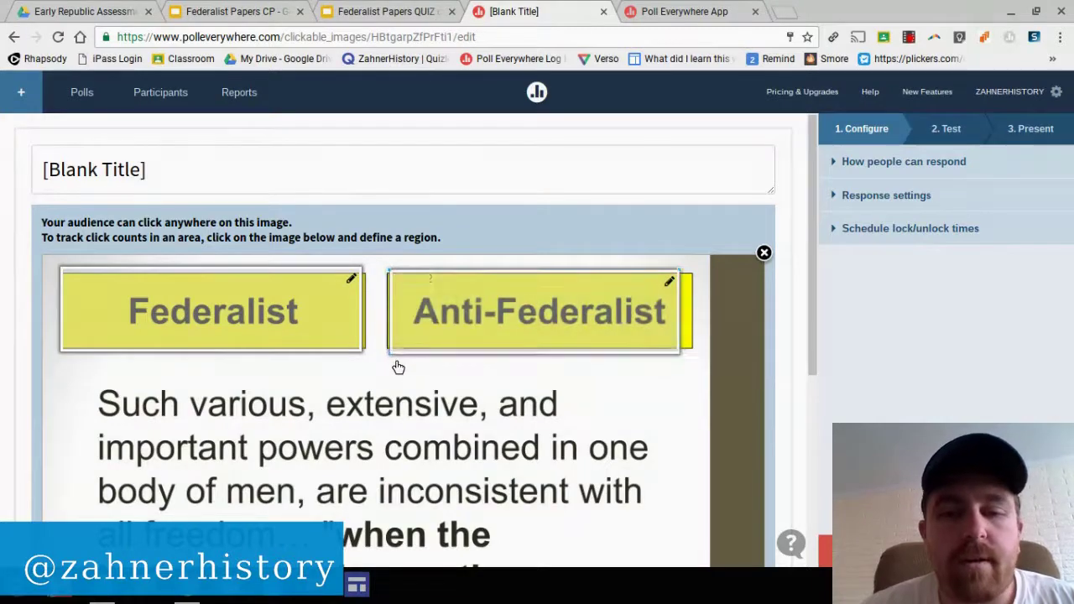
pyautogui.moveTo(680, 352); pyautogui.dragTo(693, 359)
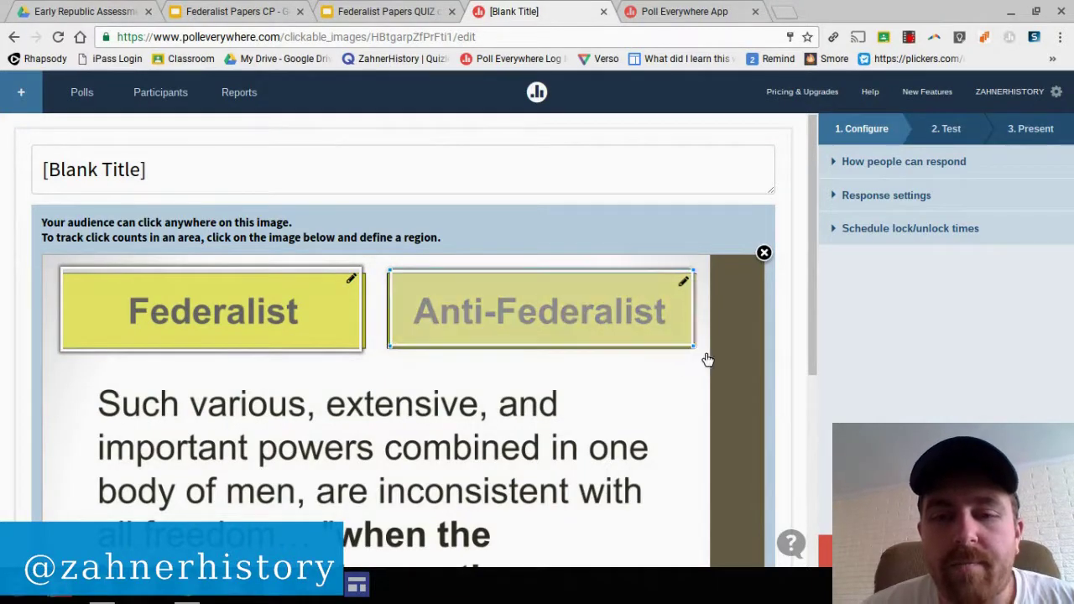
# Step: Enter the title 'Choose Federalist or Anti-Federalist by clicking in the region.' and save it
pyautogui.click(94, 170)
pyautogui.write('Choose')
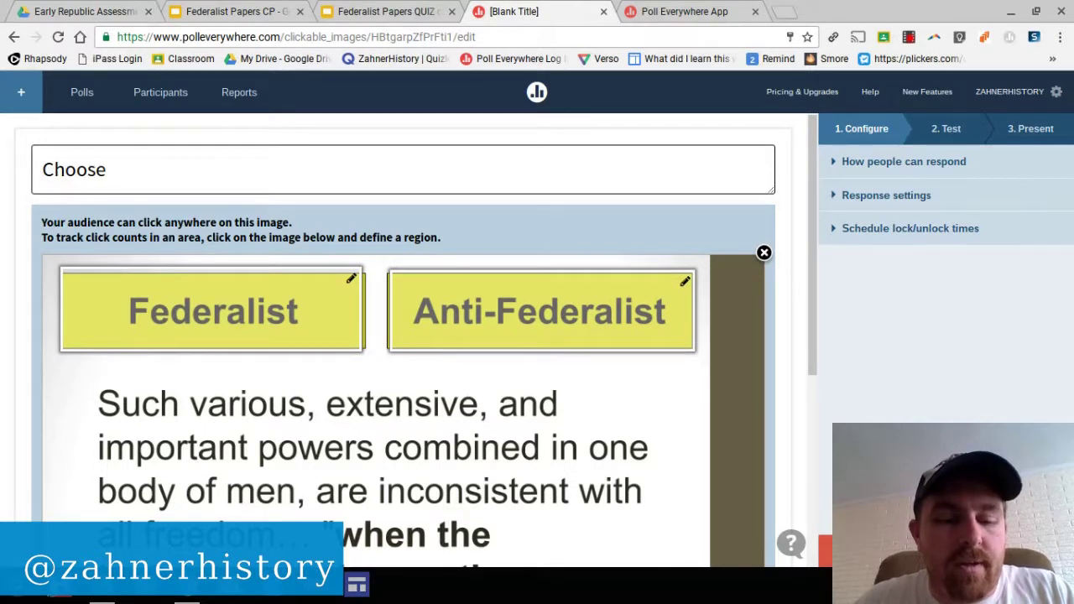
pyautogui.write(' Federal')
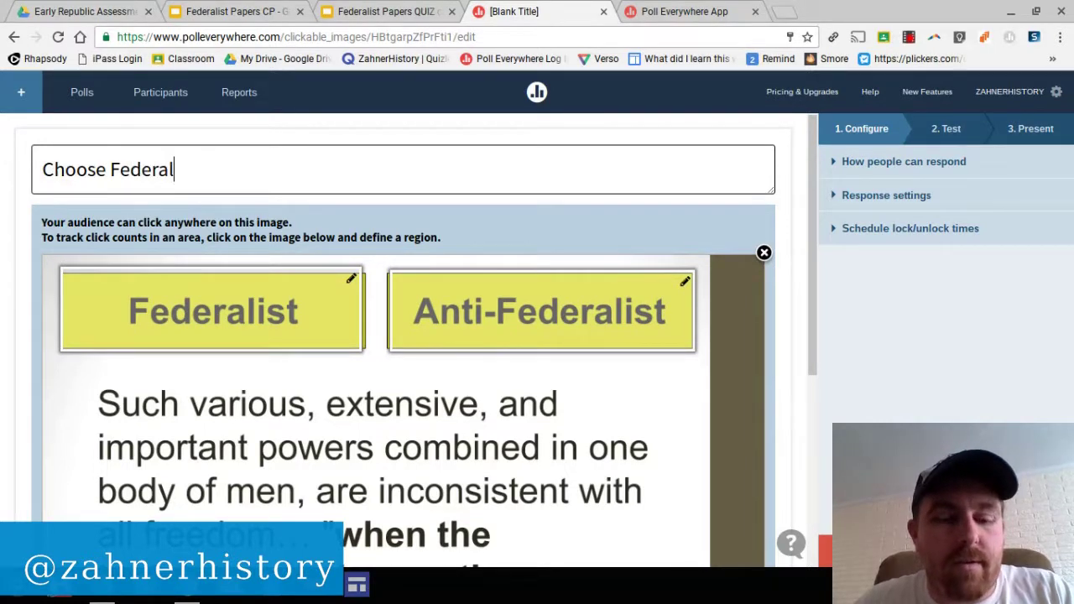
pyautogui.write('ist or An')
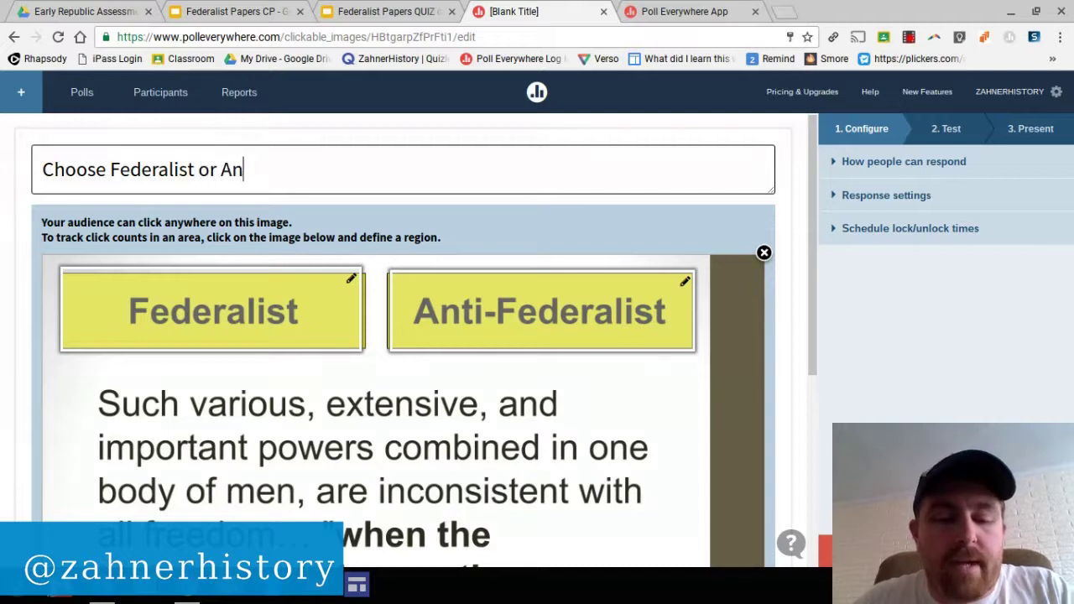
pyautogui.write('ti-Federa')
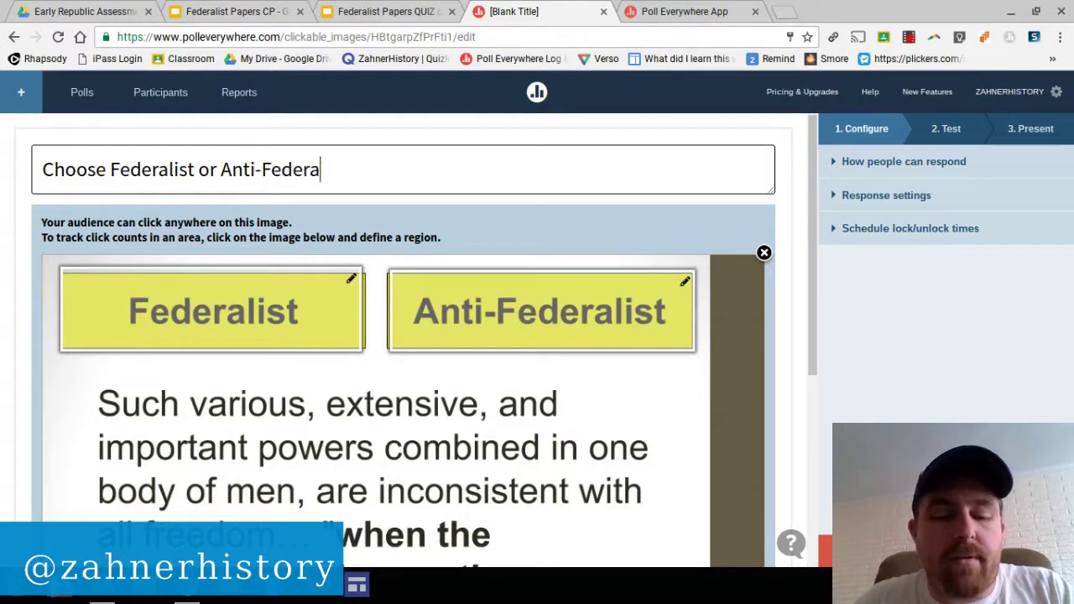
pyautogui.write('list')
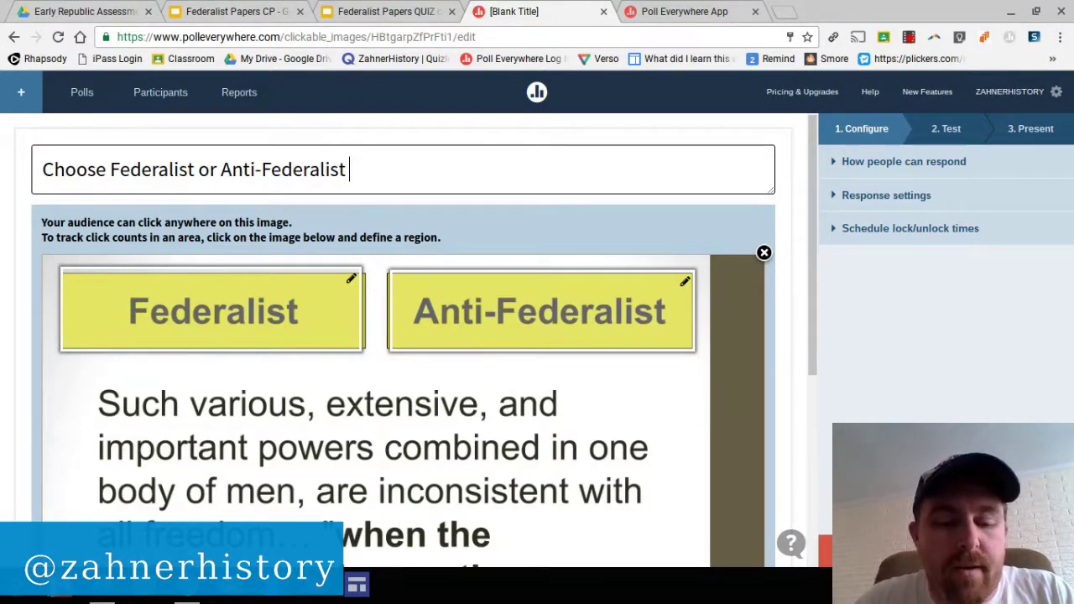
pyautogui.write(' by click')
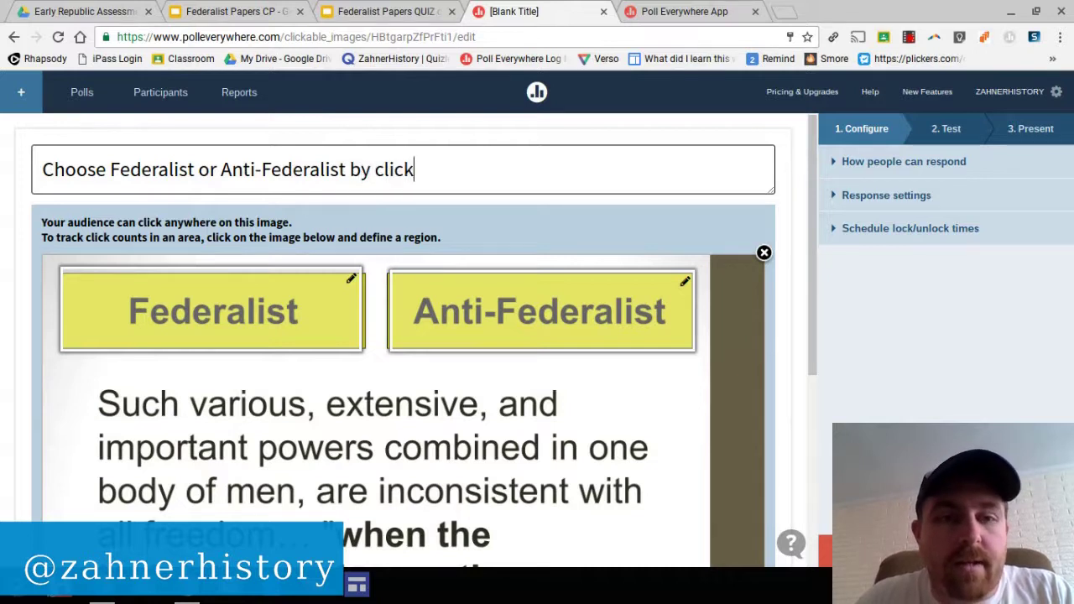
pyautogui.write('ing in the')
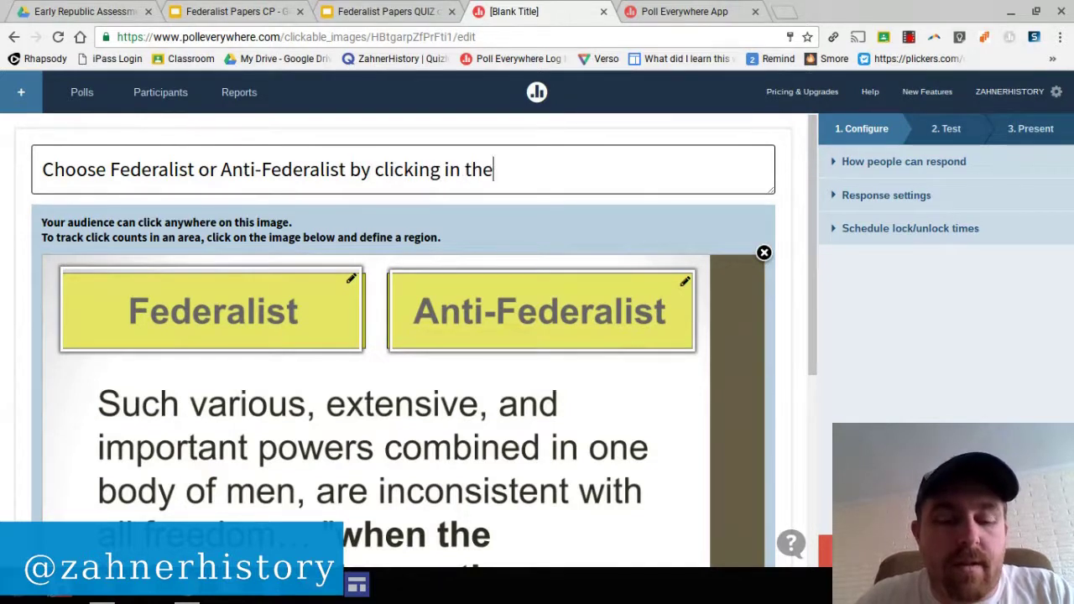
pyautogui.write(' region')
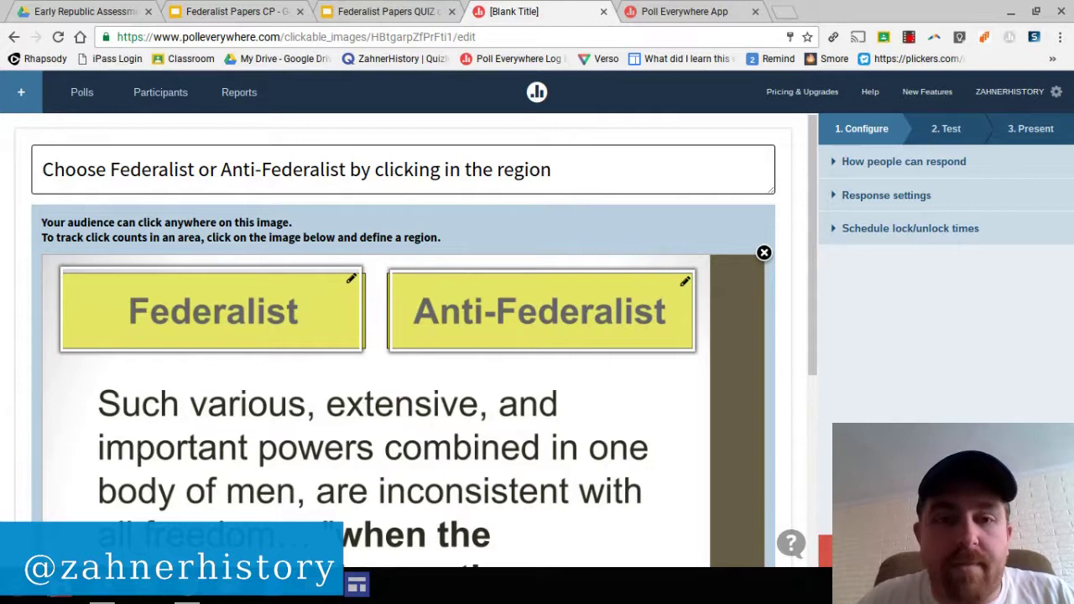
pyautogui.write('.')
pyautogui.press('Return')
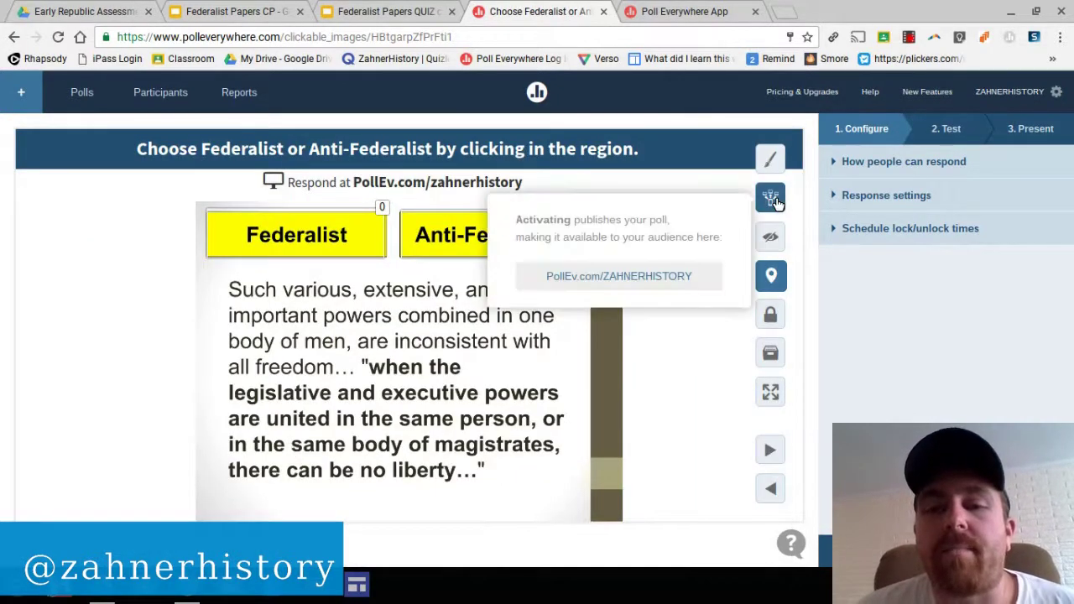